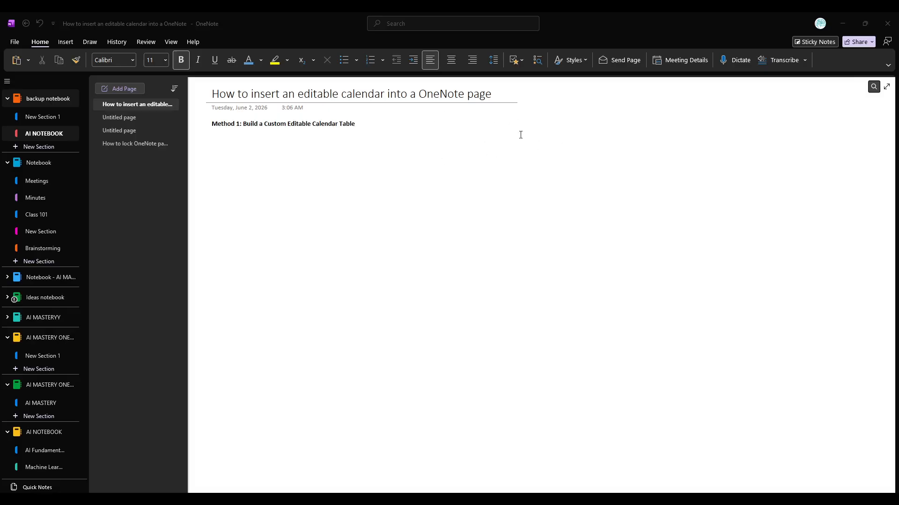
{"action": "left_click_drag", "start_coordinate": [503, 96], "coordinate": [196, 93]}
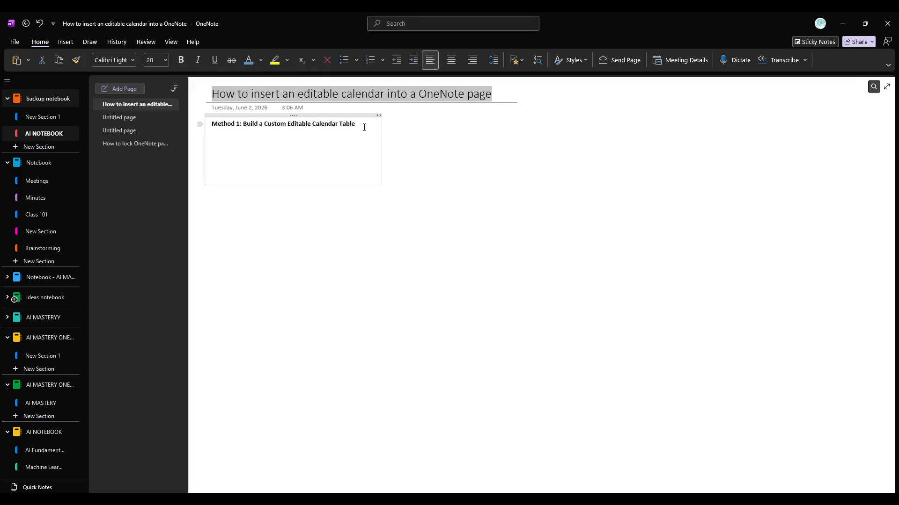
{"action": "left_click_drag", "start_coordinate": [363, 125], "coordinate": [209, 127]}
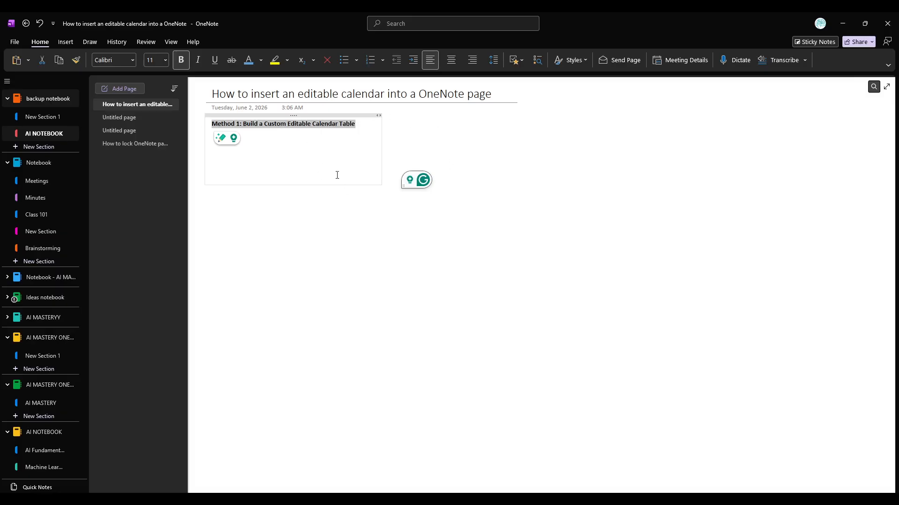
Step: Insert a table of seven columns and six rows beside the Method 1 heading
{"action": "left_click", "coordinate": [408, 125]}
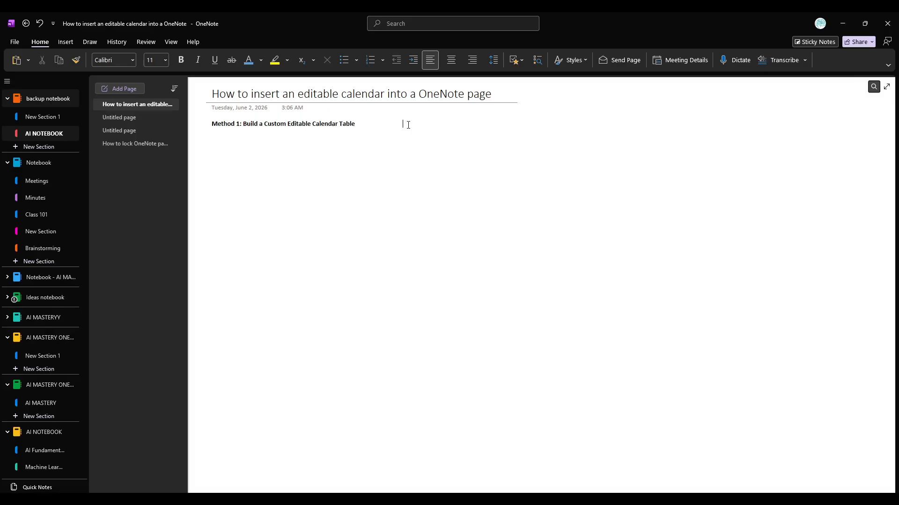
{"action": "left_click", "coordinate": [74, 46]}
{"action": "left_click", "coordinate": [36, 62]}
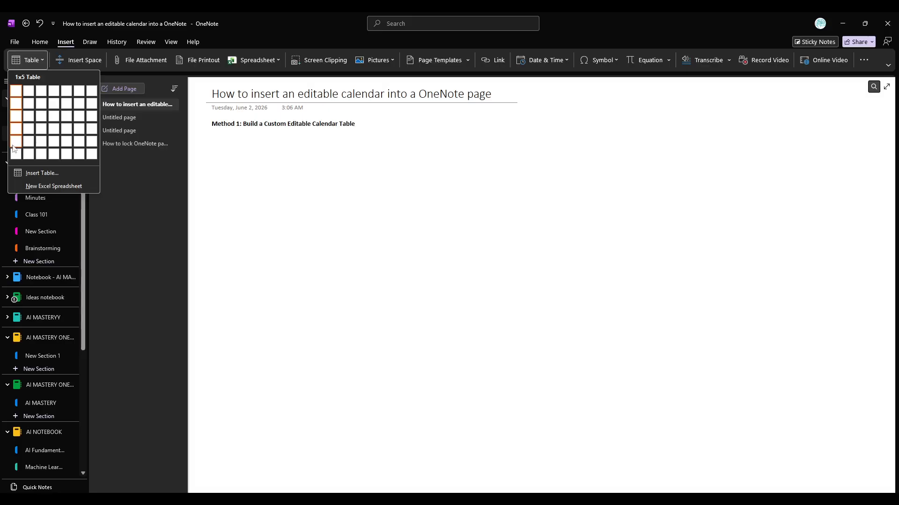
{"action": "left_click", "coordinate": [92, 159]}
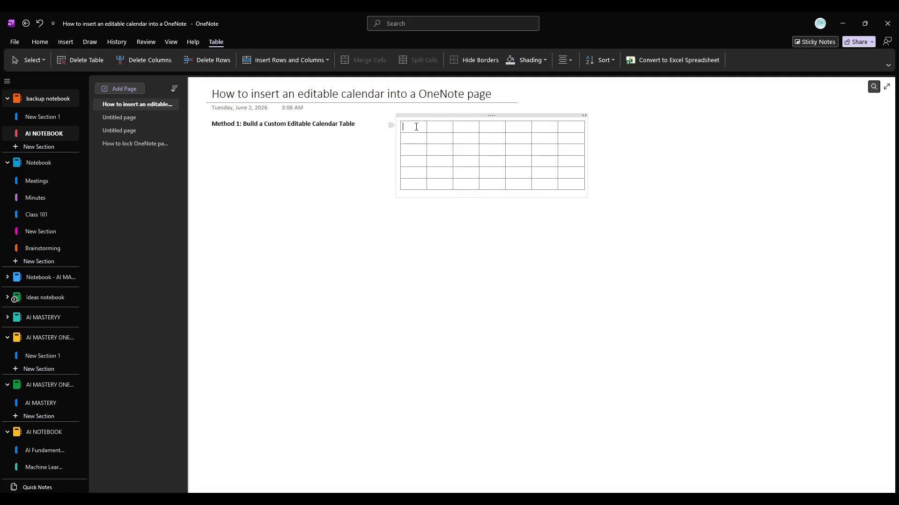
Step: Fill the table's header row with the weekday initials s, m, t, w, t, f, s
{"action": "type", "text": "s"}
{"action": "key", "text": "Tab"}
{"action": "type", "text": "m"}
{"action": "type", "text": "t"}
{"action": "key", "text": "Tab"}
{"action": "type", "text": "w"}
{"action": "key", "text": "Tab"}
{"action": "type", "text": "t"}
{"action": "key", "text": "Tab"}
{"action": "type", "text": "f"}
{"action": "key", "text": "Tab"}
{"action": "type", "text": "s"}
Step: Enter the dates 1 to 6 in the second row, from the m column through the final s column
{"action": "type", "text": "1"}
{"action": "key", "text": "Tab"}
{"action": "type", "text": "2"}
{"action": "key", "text": "Tab"}
{"action": "type", "text": "3"}
{"action": "key", "text": "Tab"}
{"action": "type", "text": "4"}
{"action": "key", "text": "Tab"}
{"action": "type", "text": "5"}
{"action": "type", "text": "6"}
Step: Add three blank lines inside a cell of the date row to make the row taller
{"action": "key", "text": "Return"}
{"action": "key", "text": "Return"}
{"action": "key", "text": "Return"}
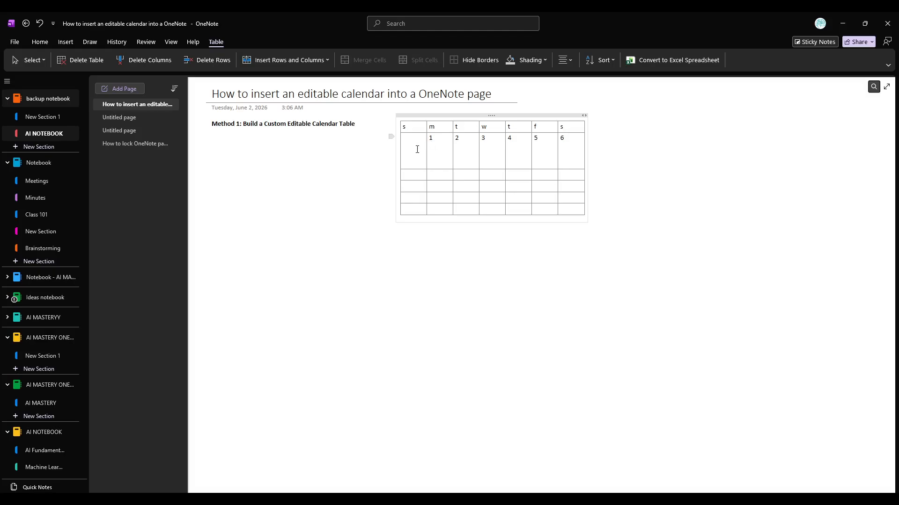
Step: Shade the whole row with dates 1 to 6 in light blue
{"action": "left_click_drag", "start_coordinate": [416, 149], "coordinate": [567, 156]}
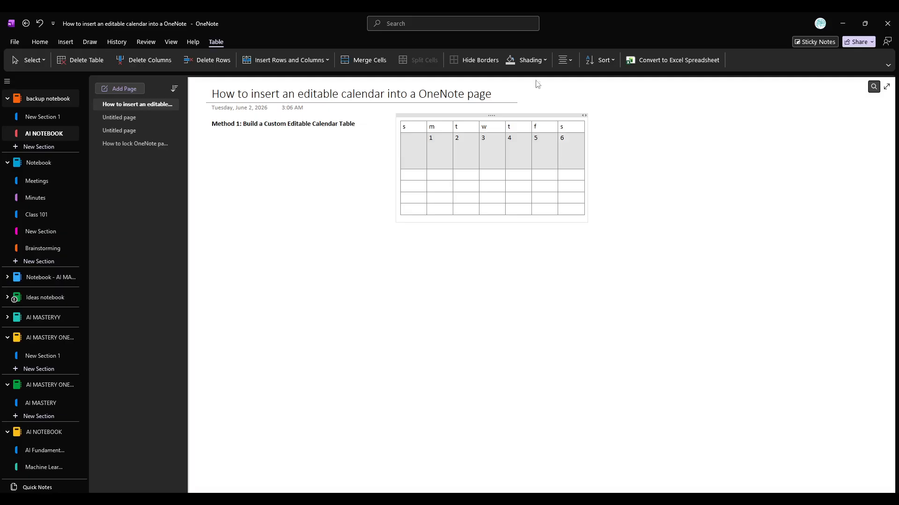
{"action": "left_click", "coordinate": [541, 66]}
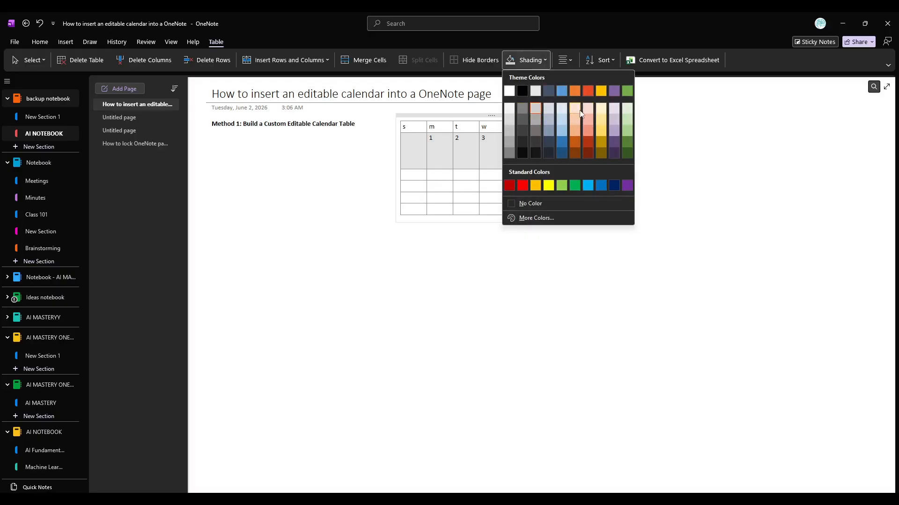
{"action": "left_click", "coordinate": [561, 117]}
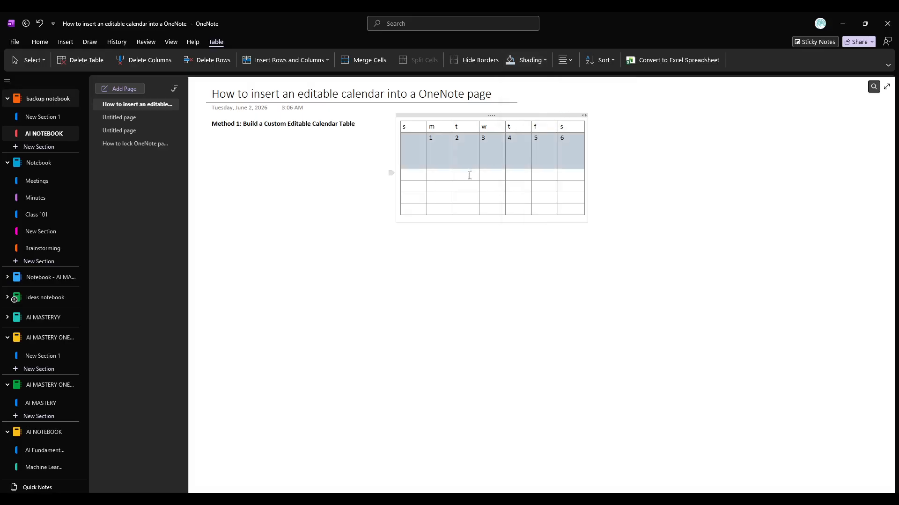
Step: Shade the empty row directly below the dates in gray and deselect the table
{"action": "left_click_drag", "start_coordinate": [420, 180], "coordinate": [558, 178]}
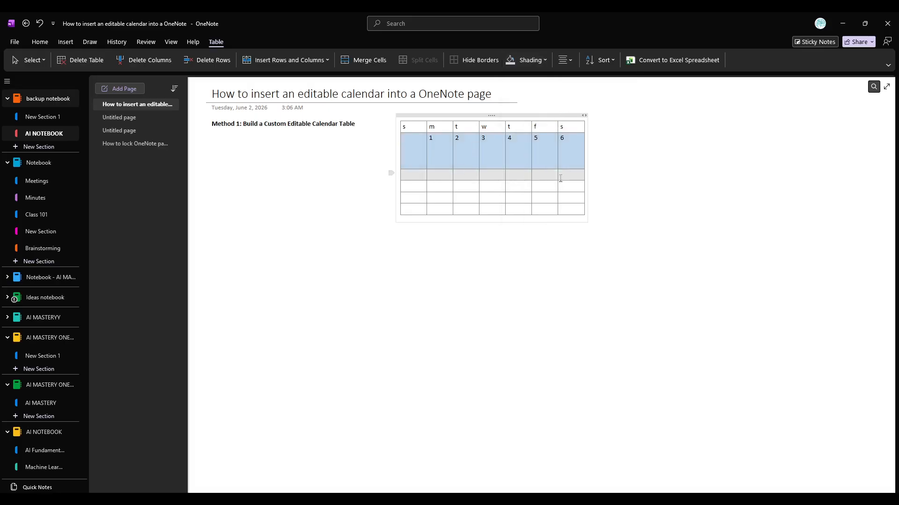
{"action": "left_click", "coordinate": [532, 61]}
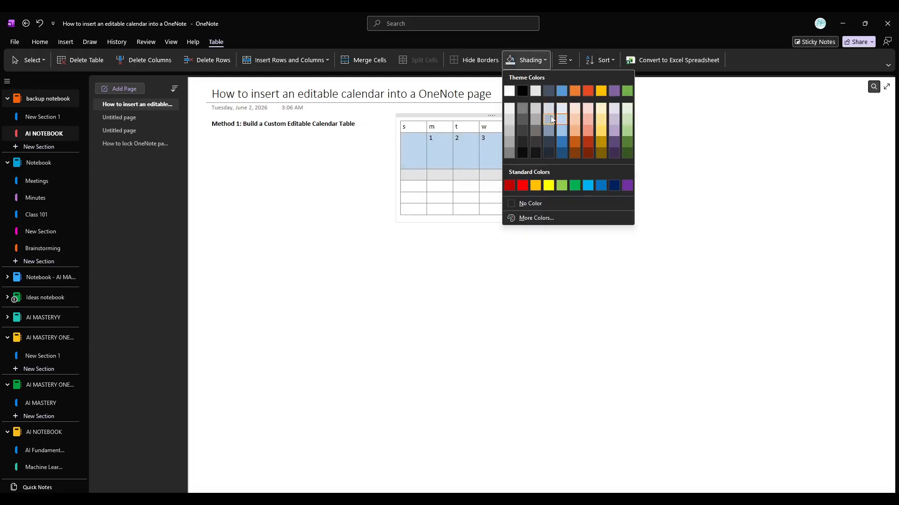
{"action": "left_click", "coordinate": [535, 120]}
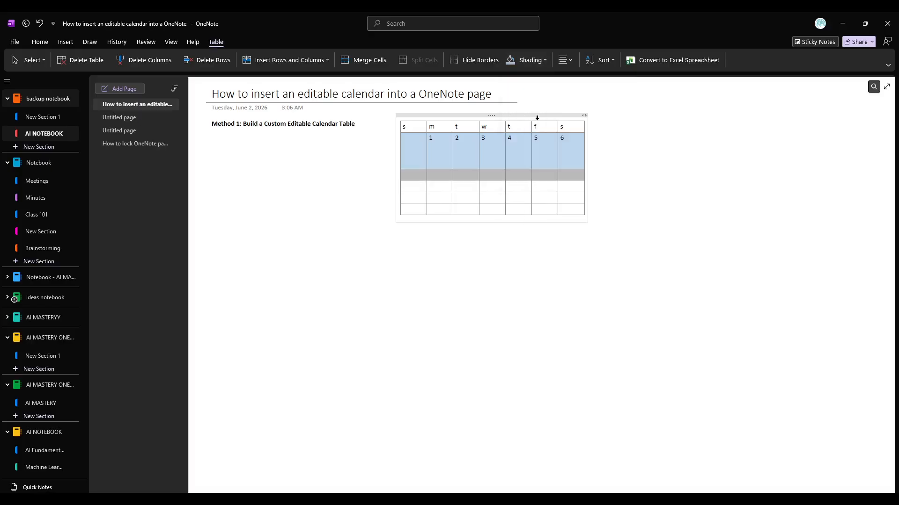
{"action": "left_click", "coordinate": [657, 153]}
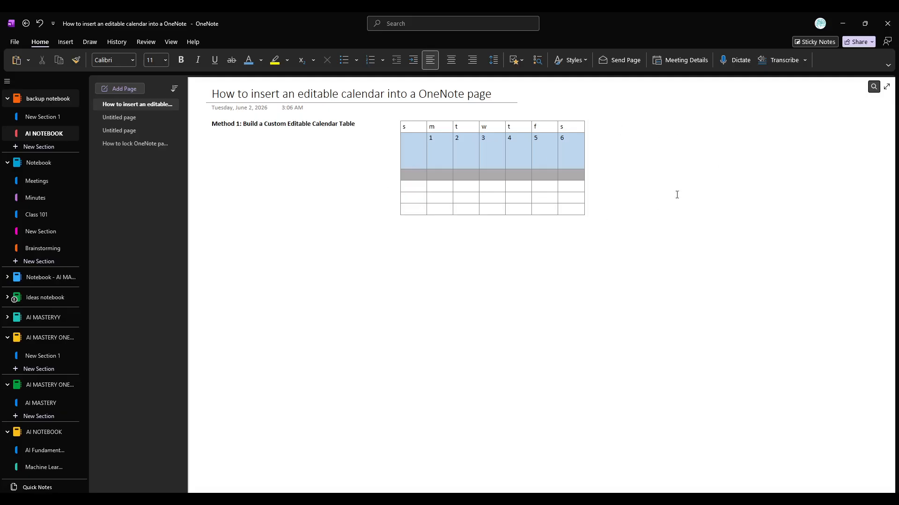
Step: Save the current page as a page template named "monthly calendar"
{"action": "left_click", "coordinate": [73, 42]}
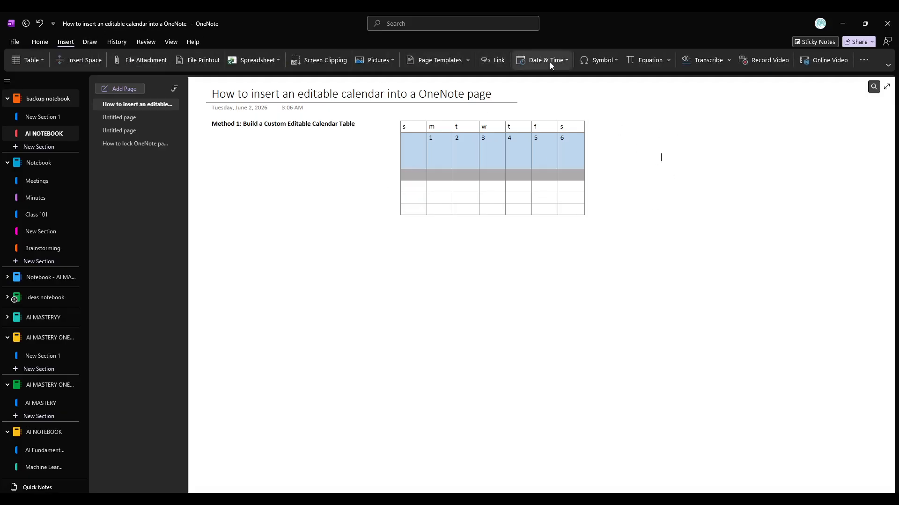
{"action": "left_click", "coordinate": [458, 61]}
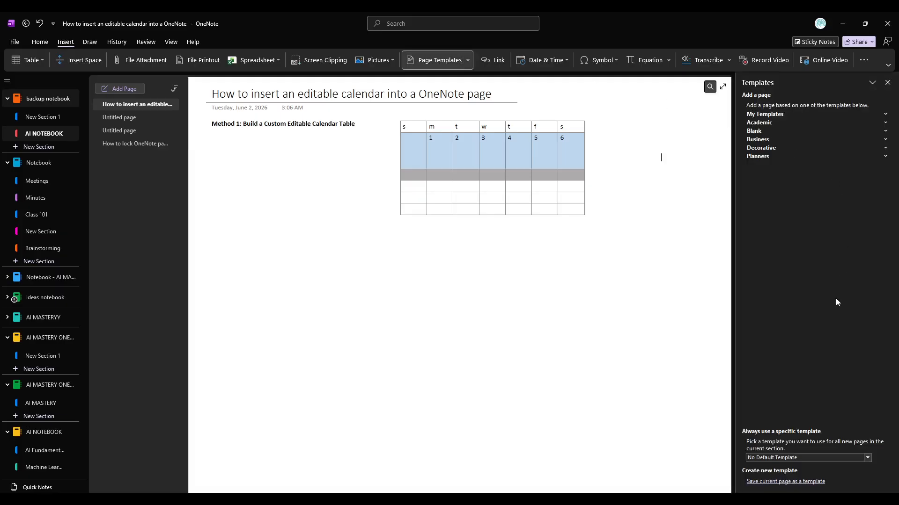
{"action": "left_click", "coordinate": [799, 482]}
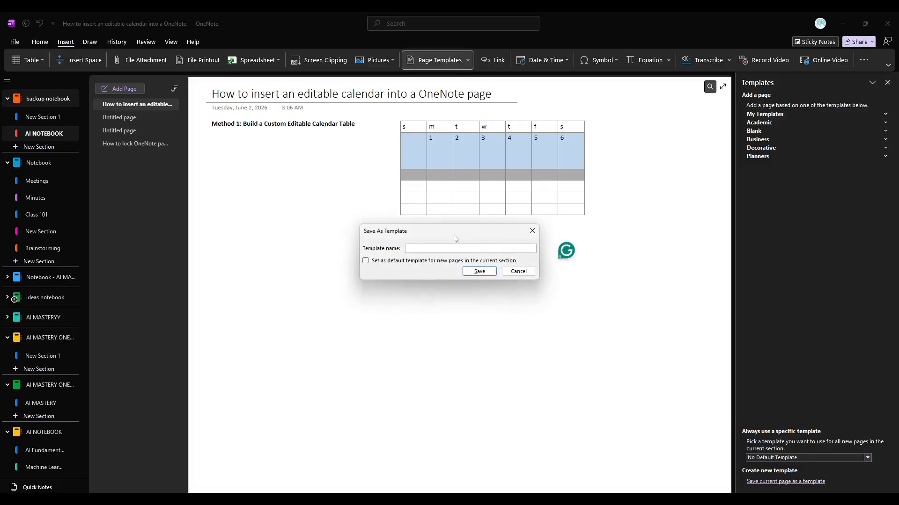
{"action": "type", "text": "montl"}
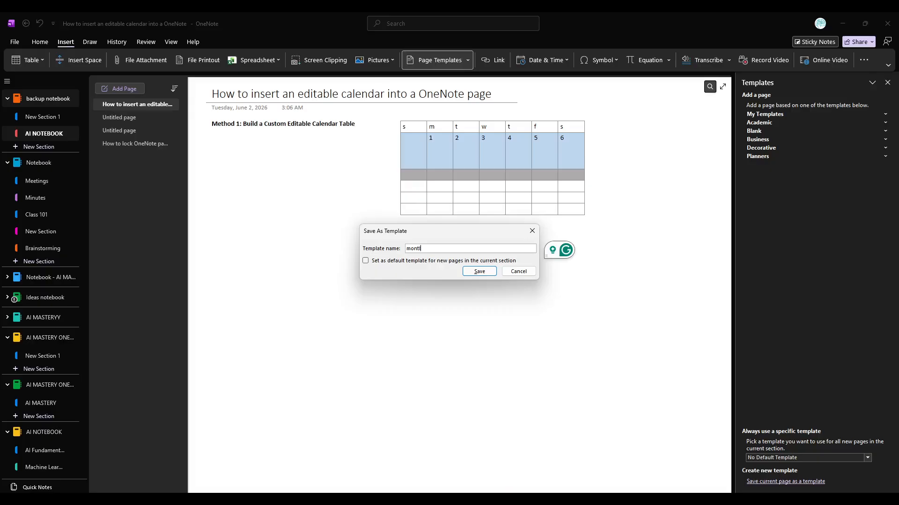
{"action": "type", "text": "y calendar"}
{"action": "key", "text": "Return"}
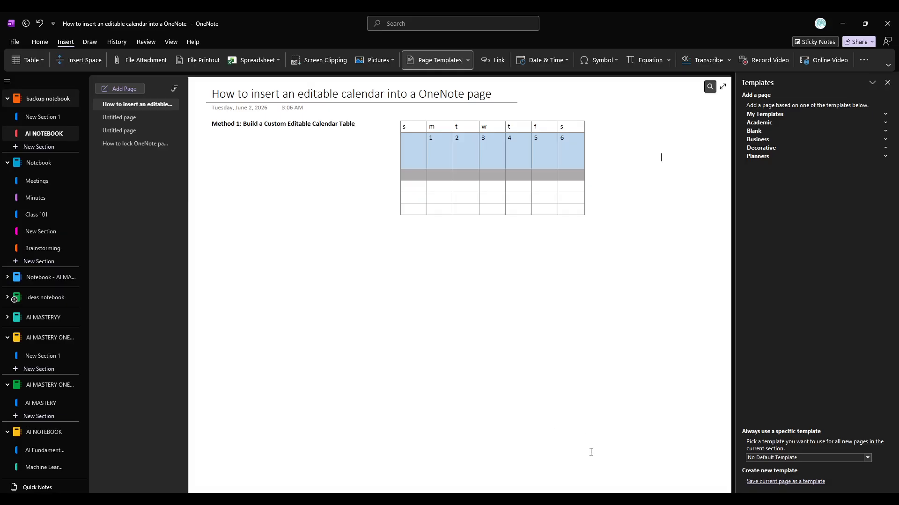
Step: Switch to Google Calendar and print the week of May 31 to Jun 6, 2026 to OneNote (Desktop)
{"action": "key", "text": "alt+Tab"}
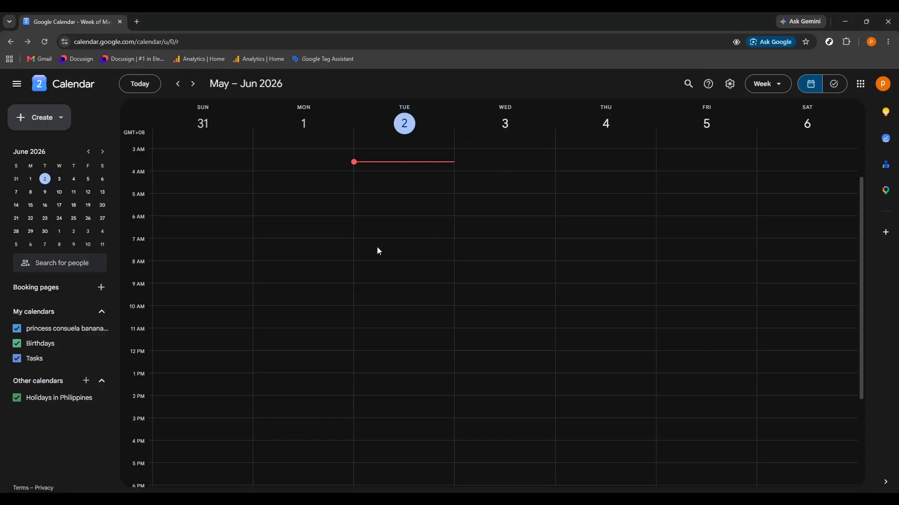
{"action": "left_click", "coordinate": [729, 88]}
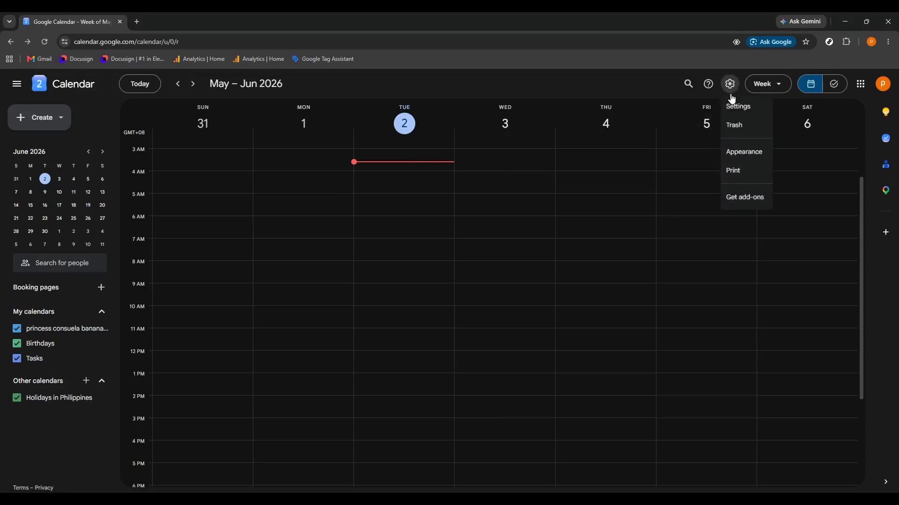
{"action": "left_click", "coordinate": [741, 173]}
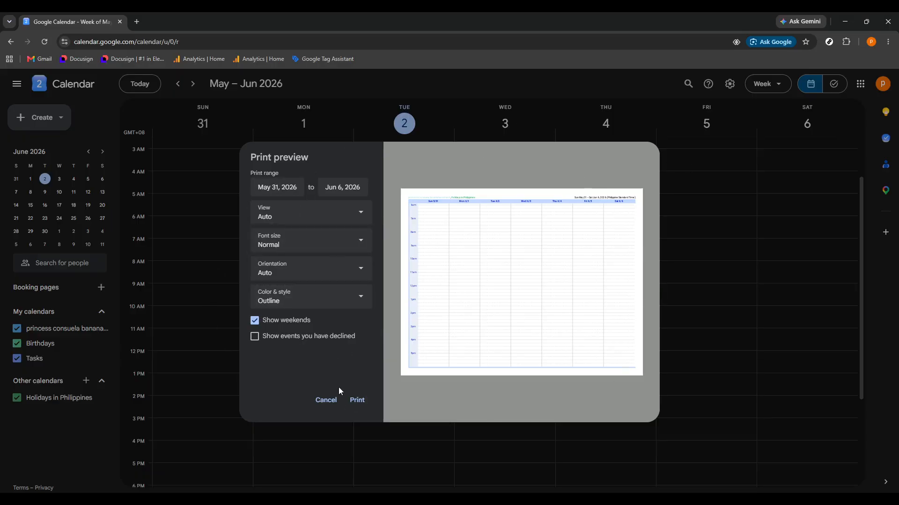
{"action": "left_click", "coordinate": [357, 400]}
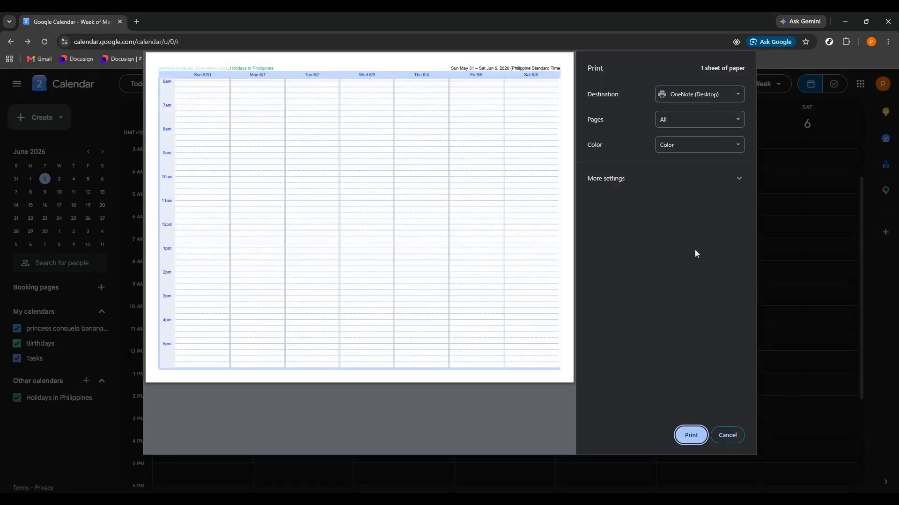
{"action": "left_click", "coordinate": [706, 95]}
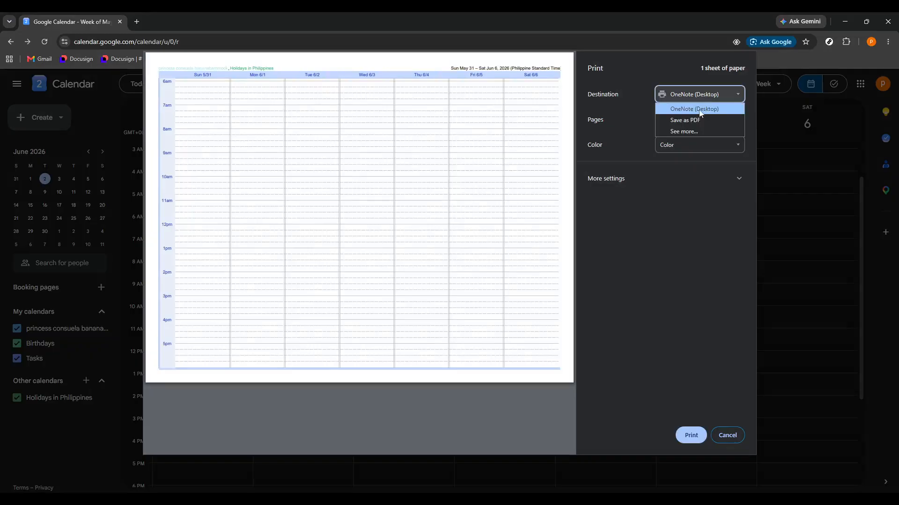
{"action": "left_click", "coordinate": [700, 110]}
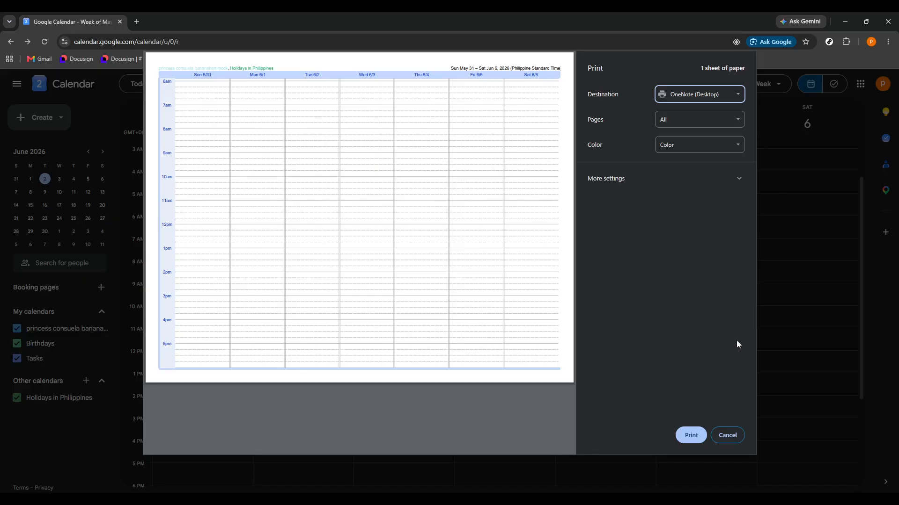
{"action": "left_click", "coordinate": [697, 431]}
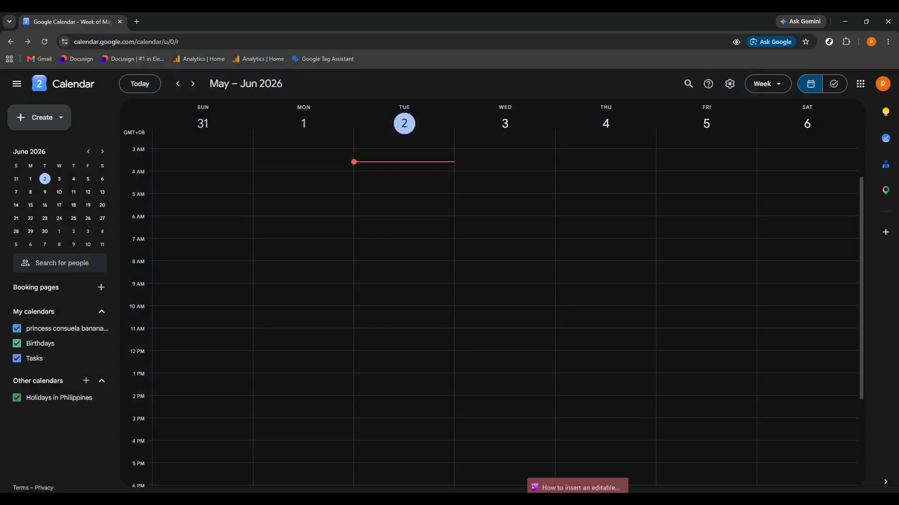
Step: Switch back to OneNote and insert the printout into the page "How to insert an editable calendar into a OneNote page"
{"action": "left_click", "coordinate": [578, 499]}
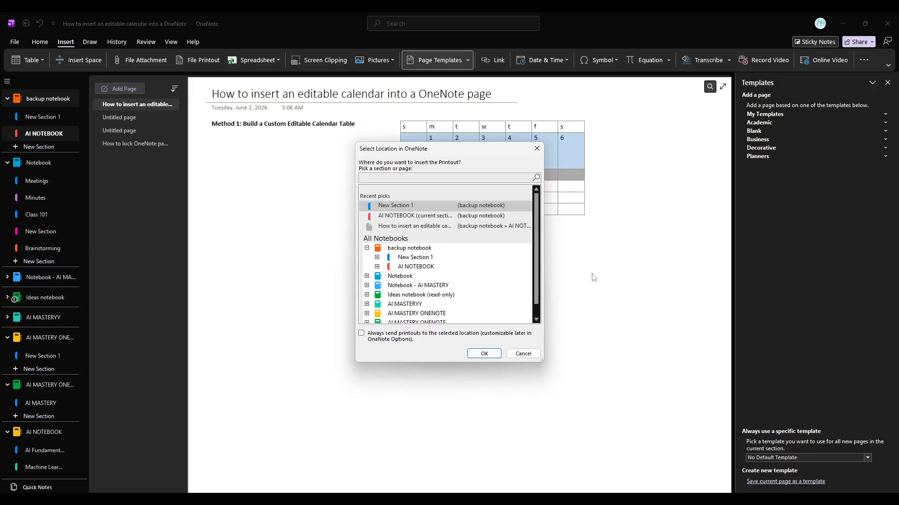
{"action": "left_click", "coordinate": [427, 227]}
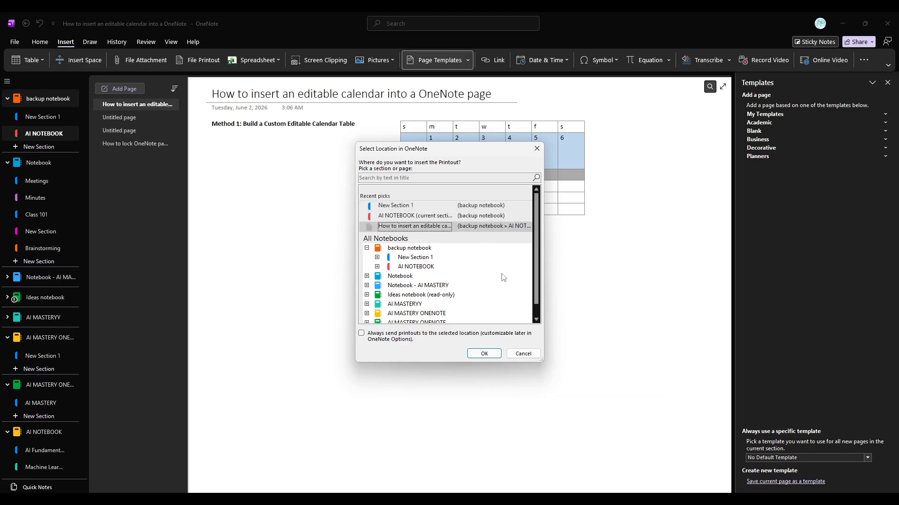
{"action": "left_click", "coordinate": [485, 356]}
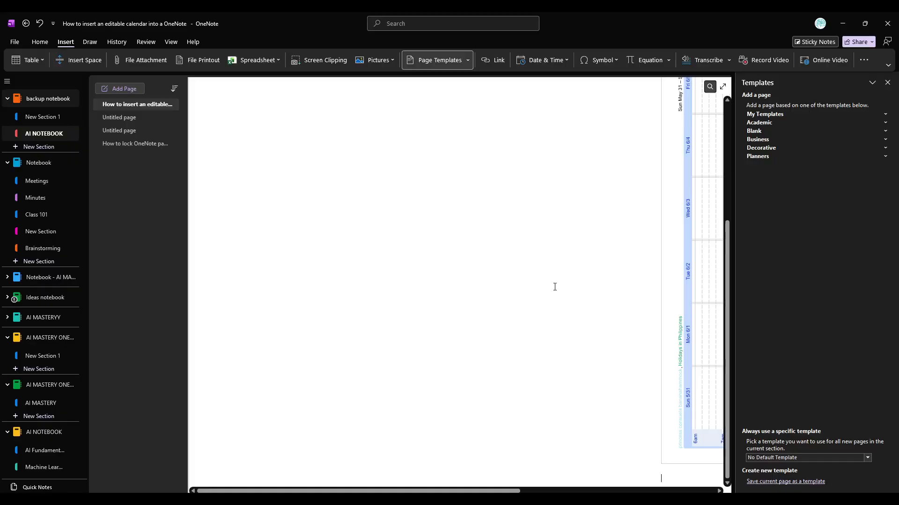
Step: Move the calendar printout image horizontally toward the page's left side so its full width fits in view, and check its placement
{"action": "left_click", "coordinate": [689, 290]}
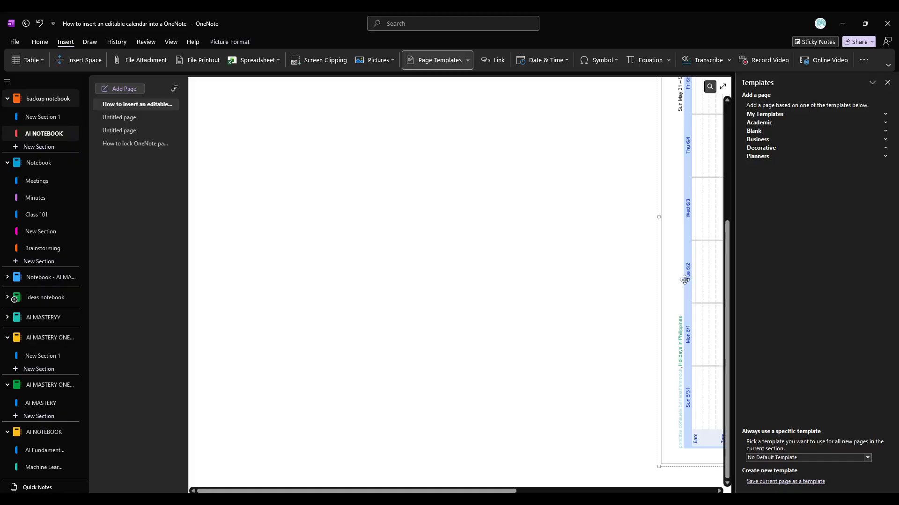
{"action": "left_click_drag", "start_coordinate": [684, 280], "coordinate": [280, 278]}
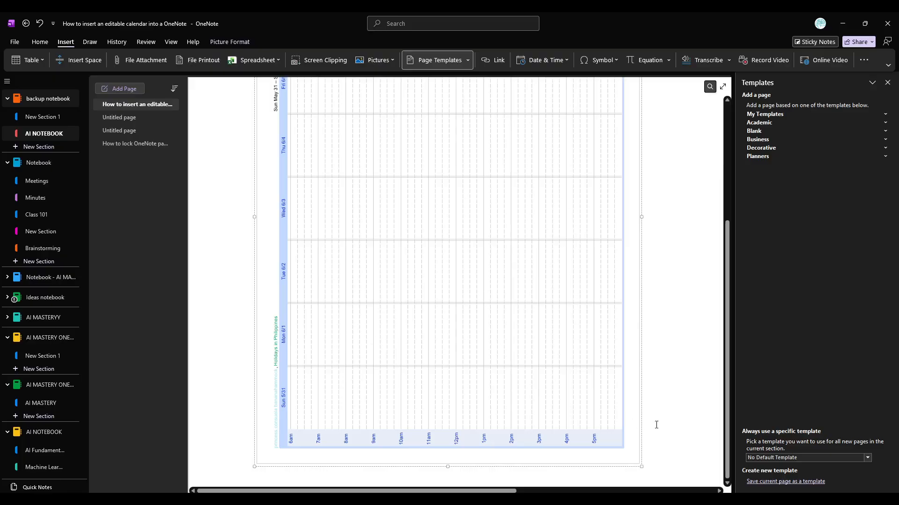
{"action": "scroll", "coordinate": [654, 406], "scroll_direction": "up", "scroll_amount": 3}
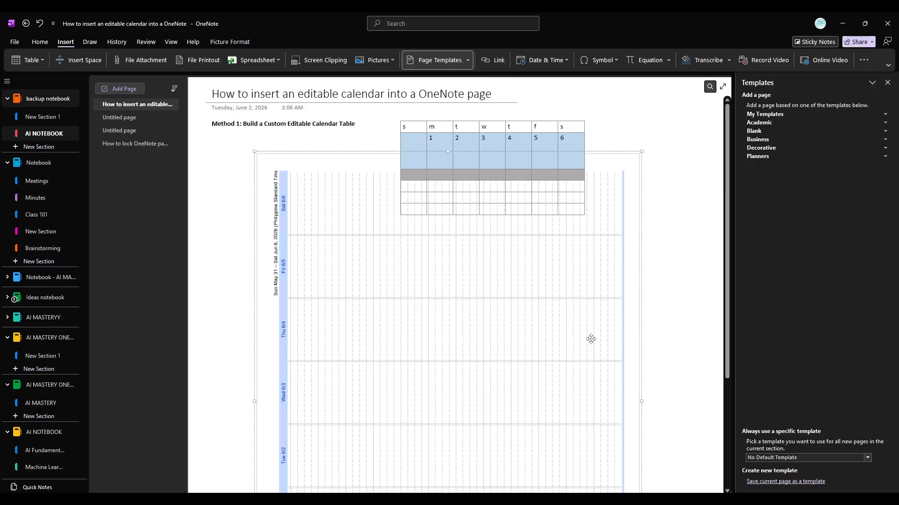
{"action": "scroll", "coordinate": [590, 339], "scroll_direction": "down", "scroll_amount": 5}
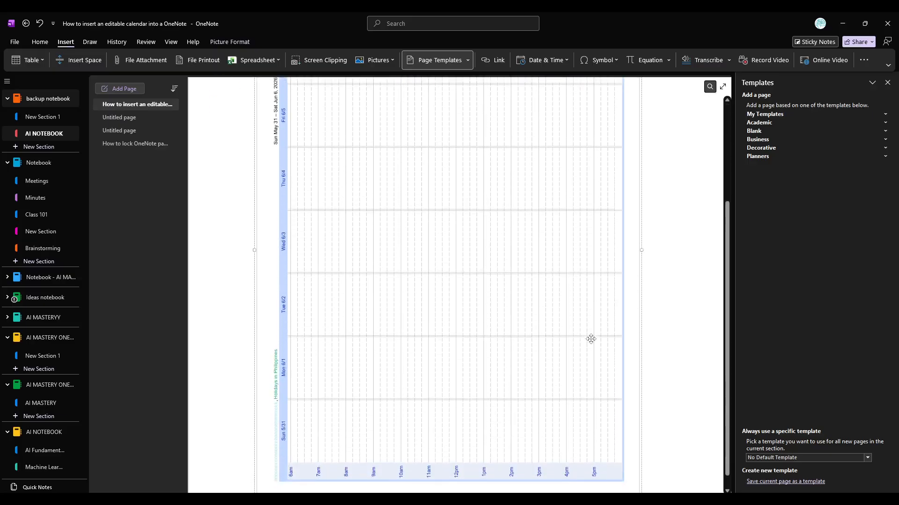